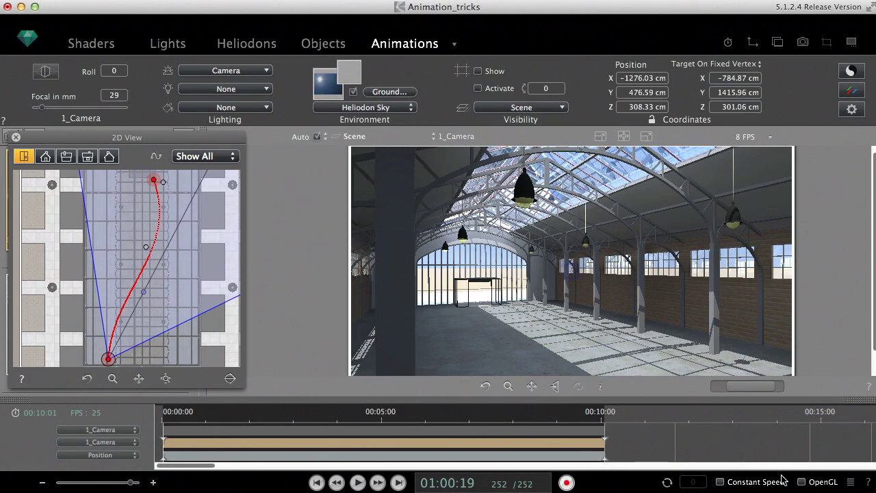
- Enable the OpenGL preview and play the 10-second 1_Camera animation through
left_click(801, 482)
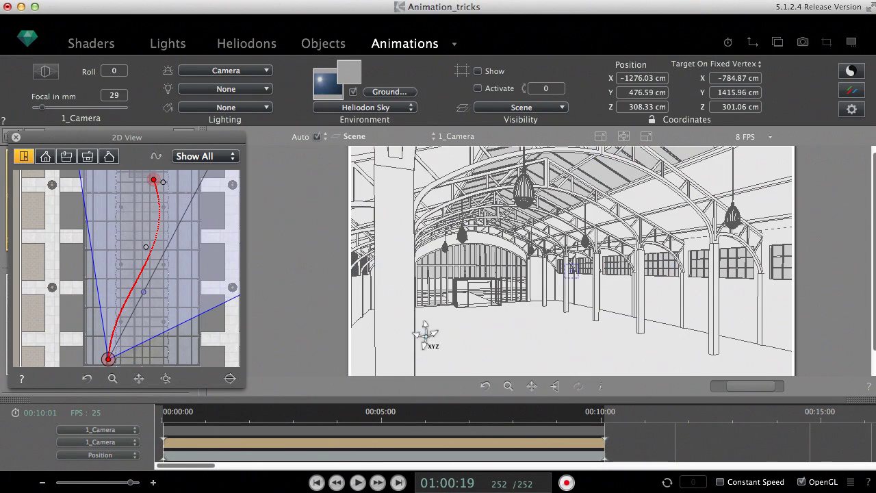
left_click(358, 483)
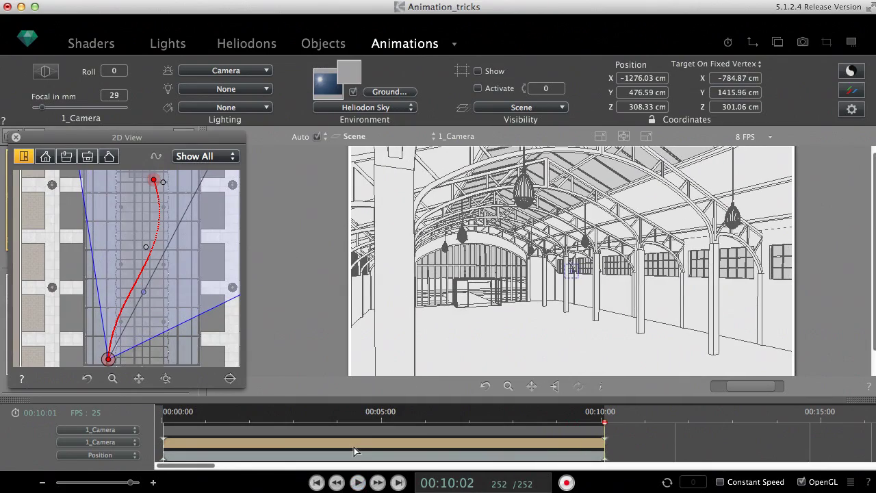
- Record a new 1_Camera position keyframe at 00:05:05 on the timeline
left_click(317, 482)
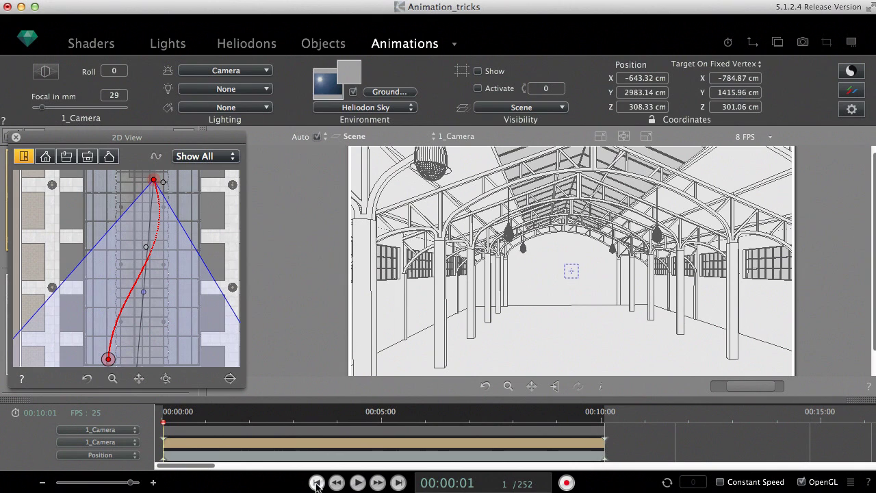
left_click_drag(165, 424, 391, 434)
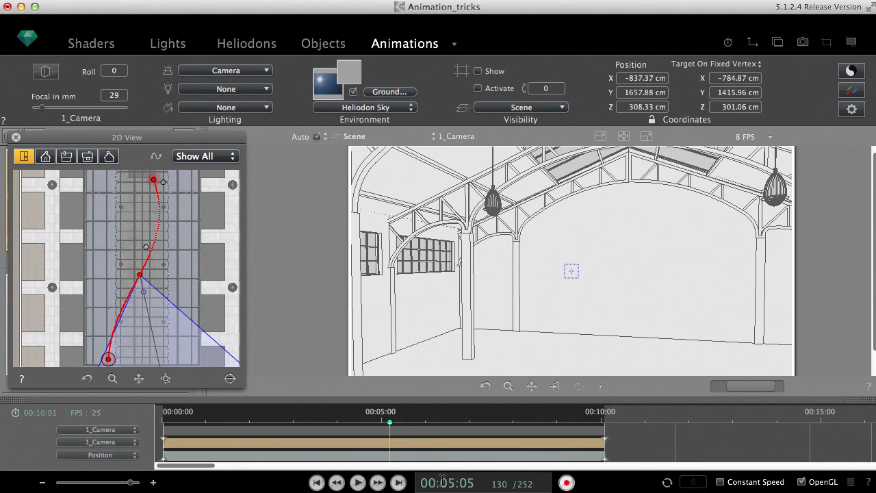
left_click(567, 483)
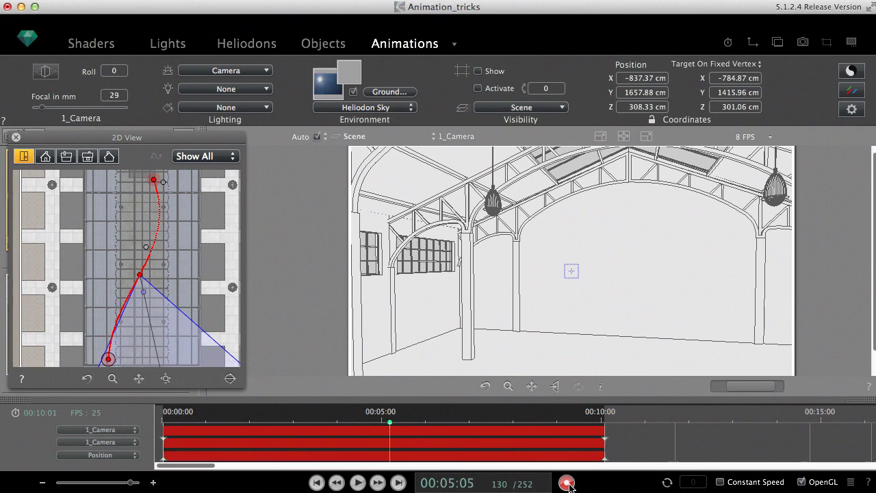
right_click(391, 426)
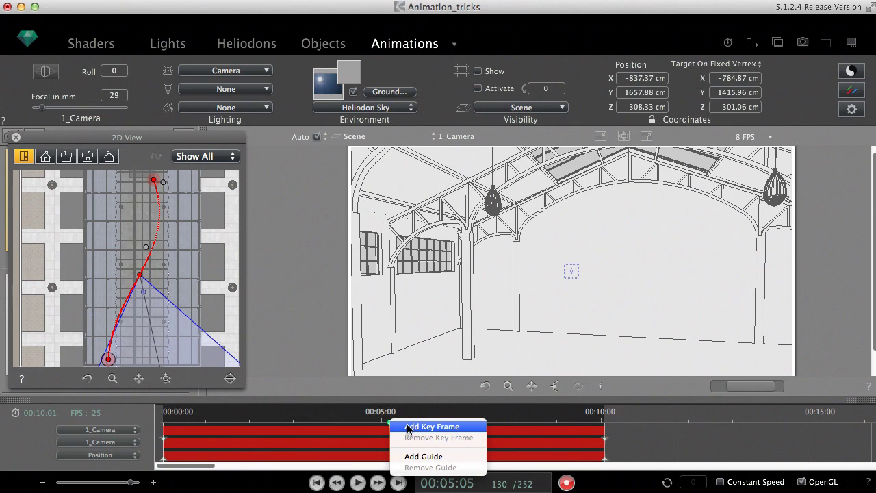
left_click(409, 427)
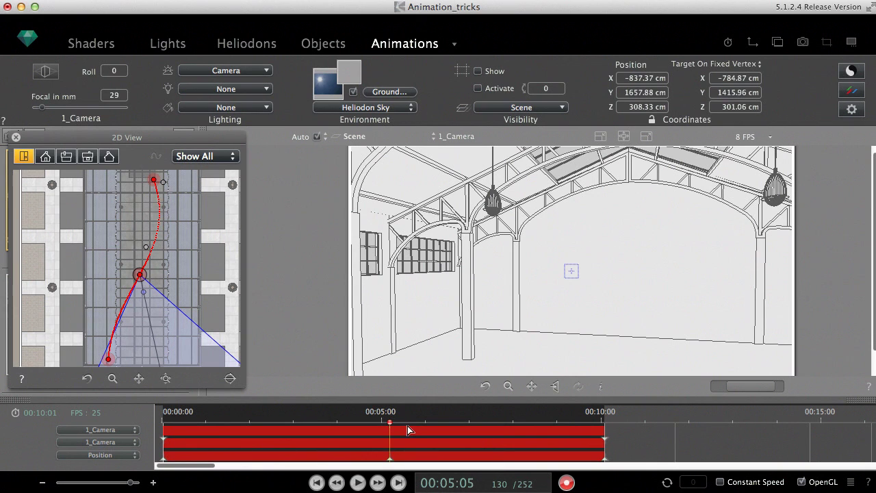
left_click(568, 483)
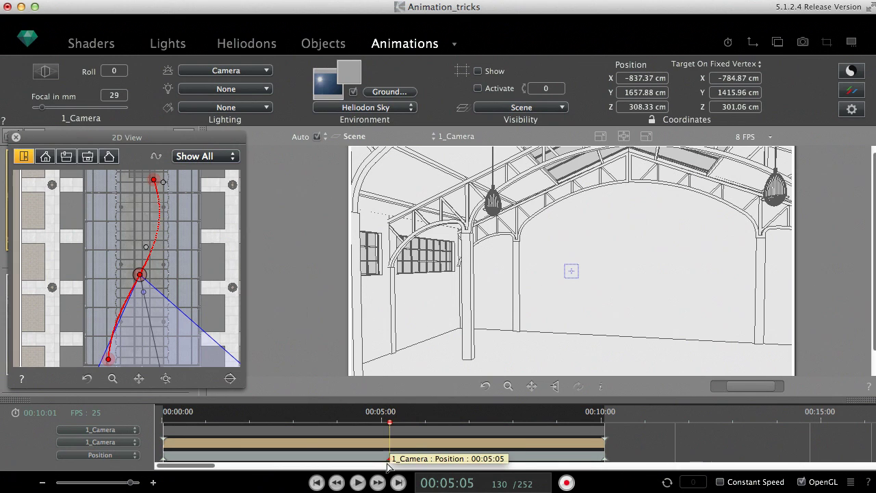
- Drag the new camera keyframe back to about 00:02:08 and rewind to replay
left_click_drag(390, 463, 252, 466)
left_click(317, 484)
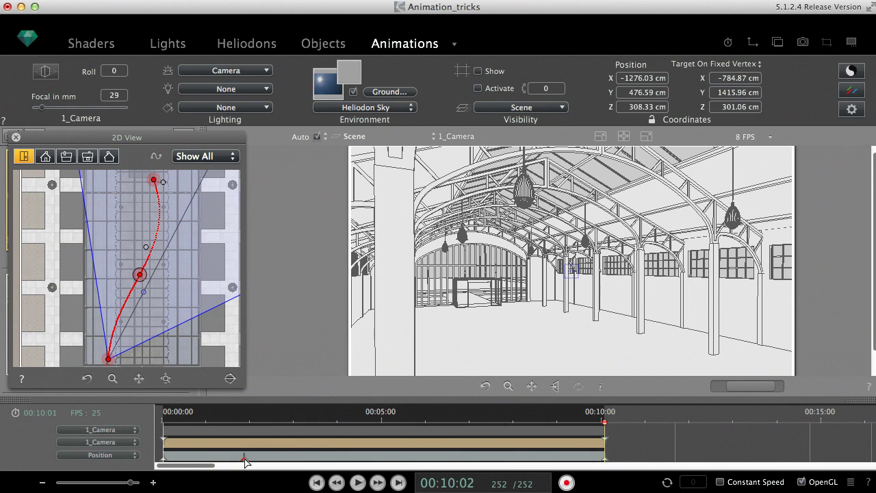
- Drag a copy of the Position keyframe slightly later, then rewind to replay
left_click_drag(245, 462, 295, 462)
left_click(316, 483)
- Close the 2D view, switch to the Anim_Door animation and rewind to its start
left_click(14, 138)
left_click(449, 137)
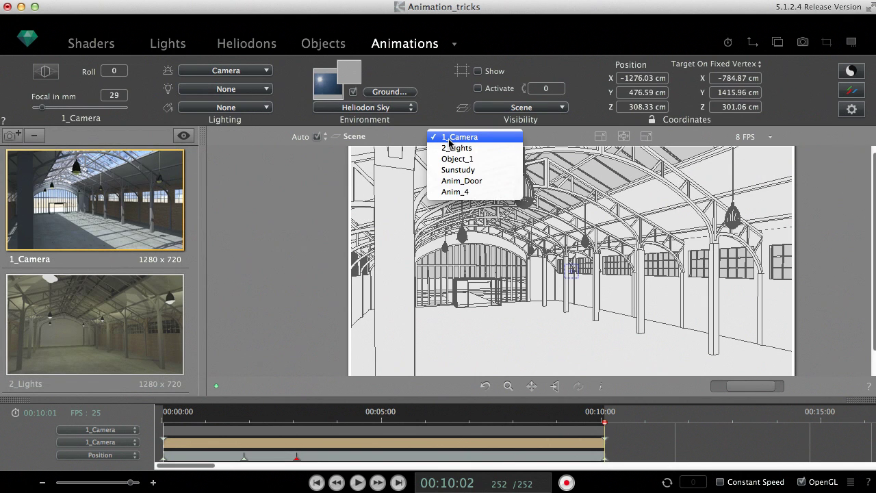
left_click(453, 180)
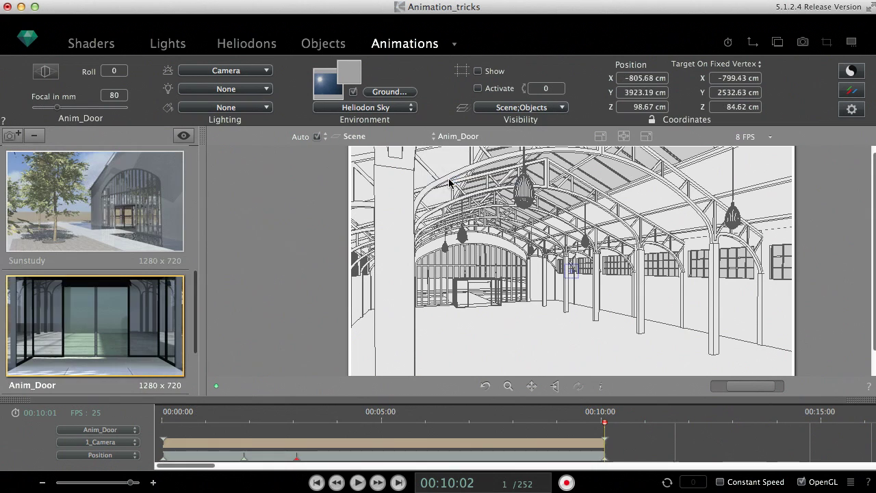
left_click(317, 483)
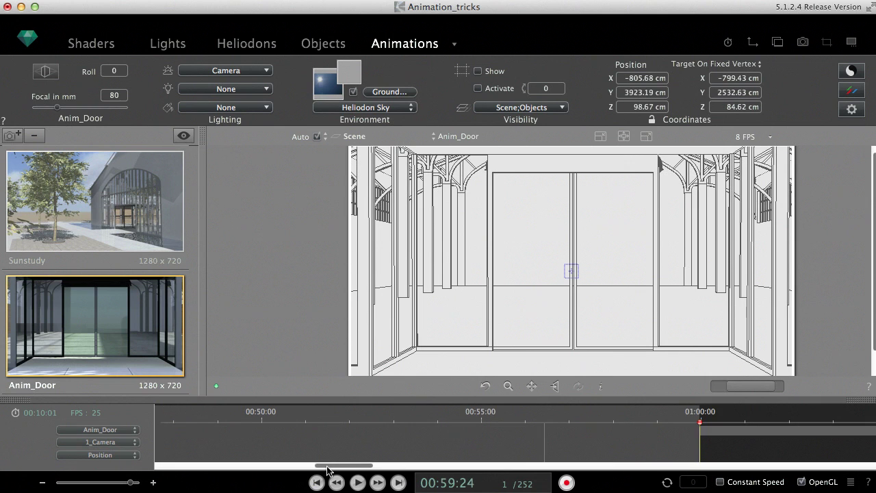
- Show the Porte_Droite_1 door's rotation track in the timeline
scroll(321, 466, "right", 10)
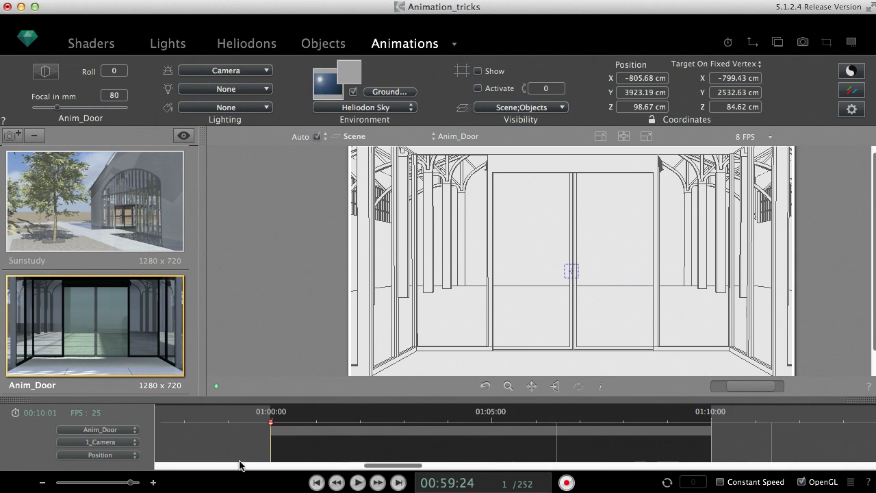
left_click(124, 443)
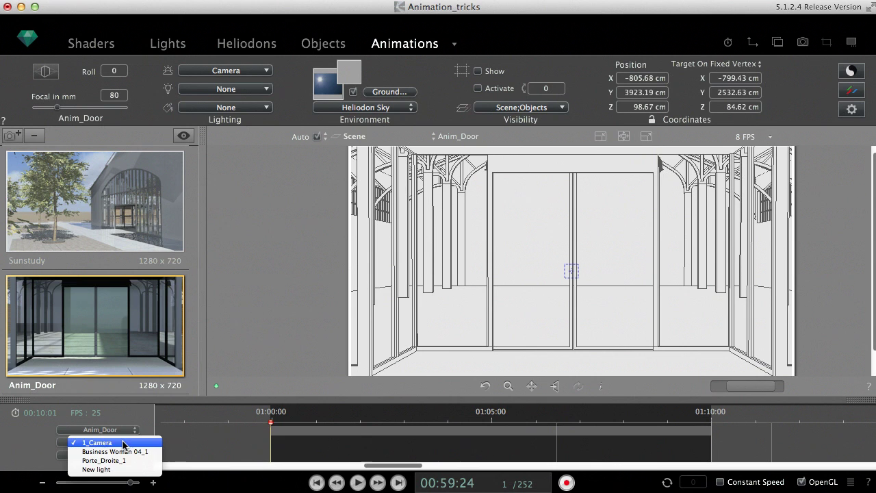
left_click(123, 461)
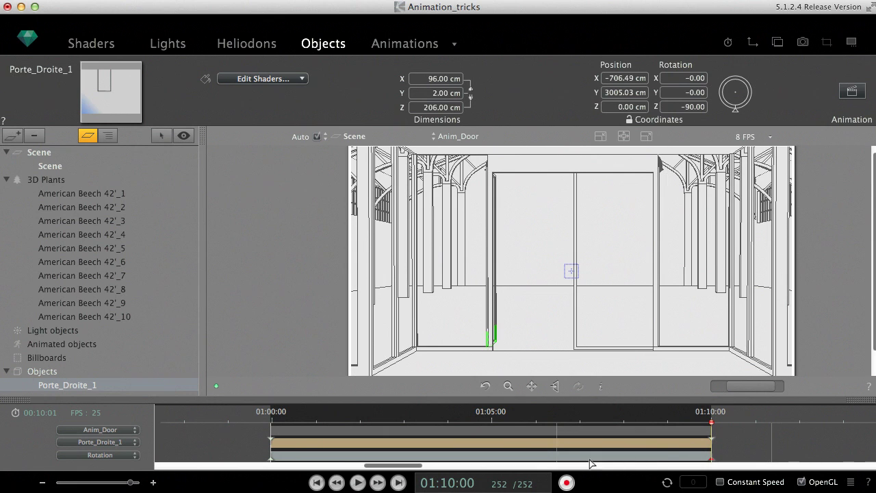
left_click_drag(714, 460, 490, 459)
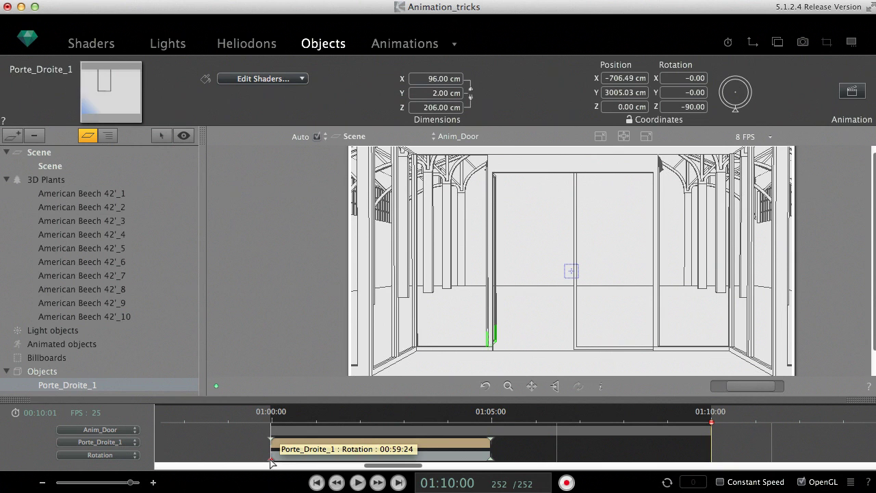
left_click_drag(272, 463, 712, 457)
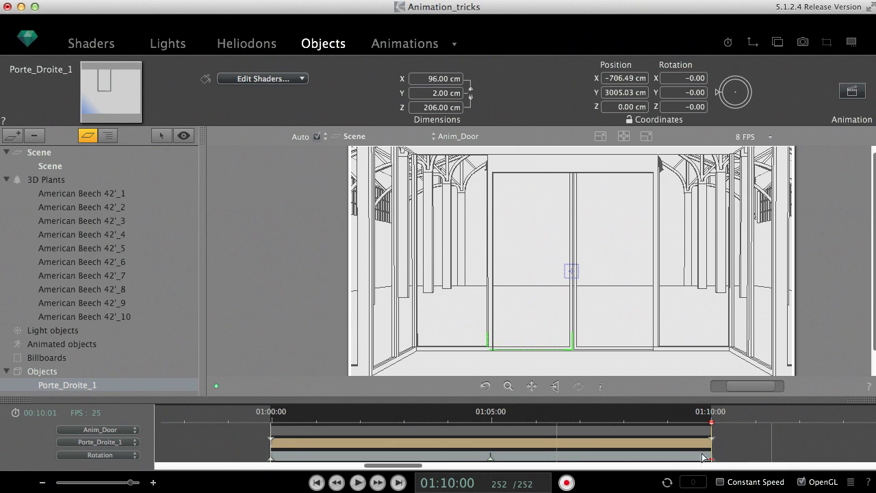
left_click(317, 483)
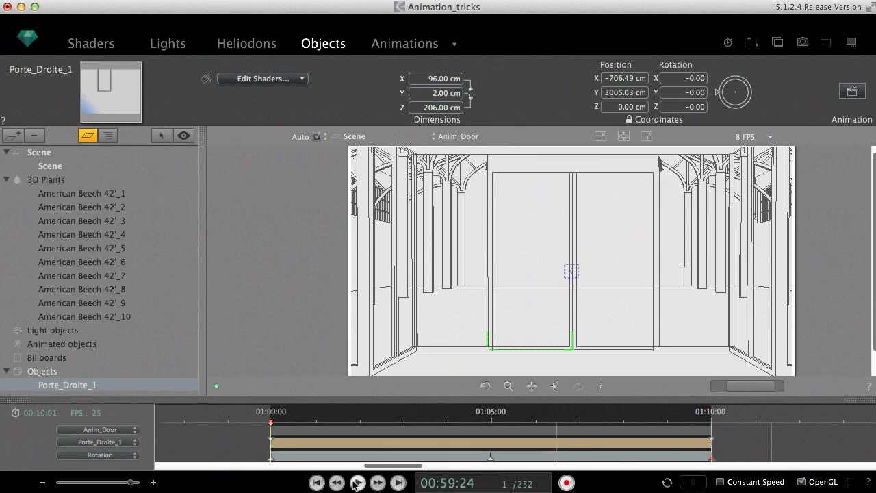
left_click(356, 482)
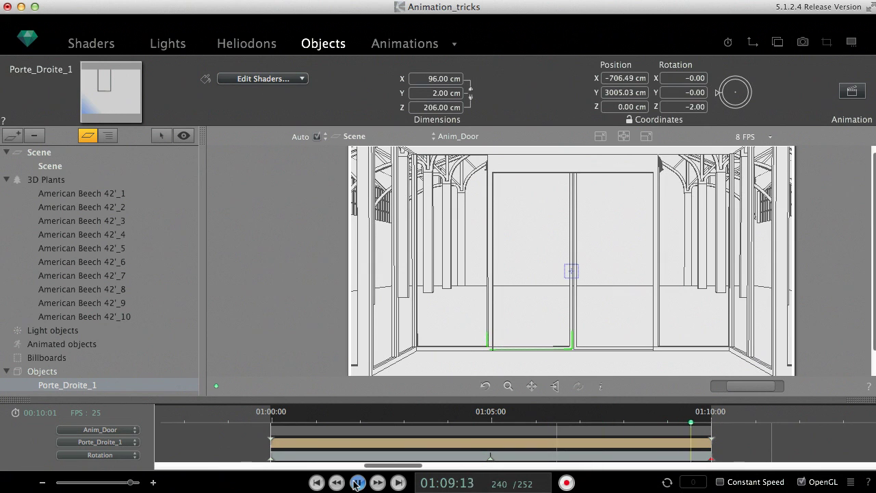
- Load the Anim_4 animation with OpenGL enabled for a rendered preview
left_click(442, 138)
left_click(453, 148)
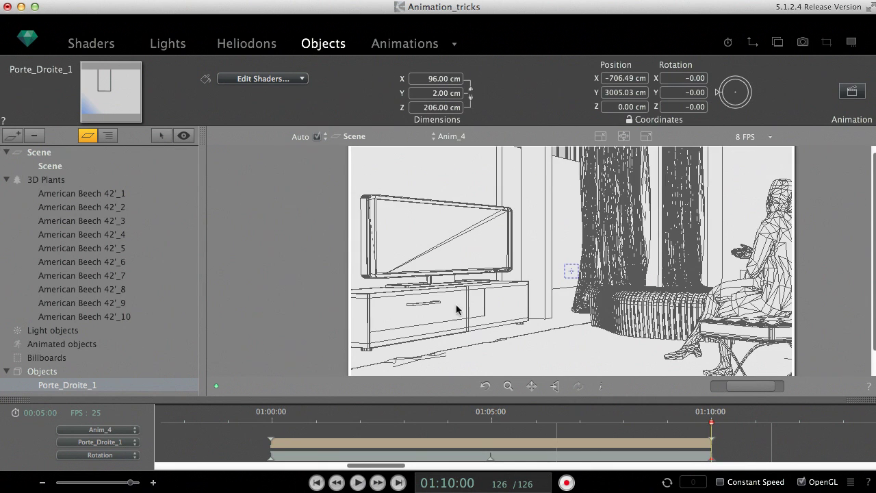
left_click(802, 482)
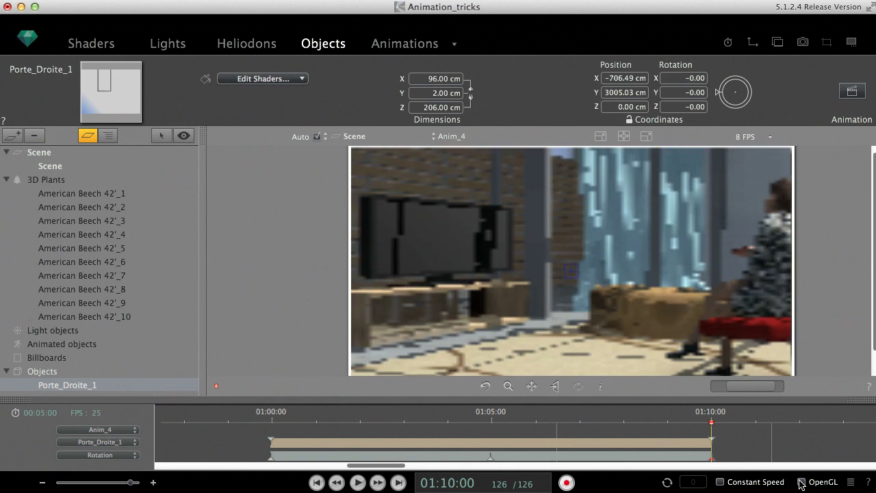
- Select the TV monitor and bring up its Glazing Fresnel shader options in Shaders
left_click(439, 237)
left_click(104, 47)
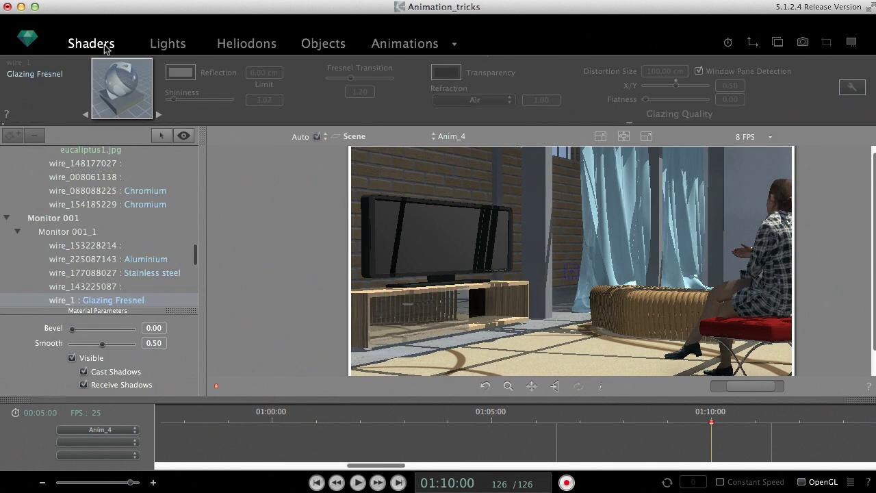
right_click(431, 243)
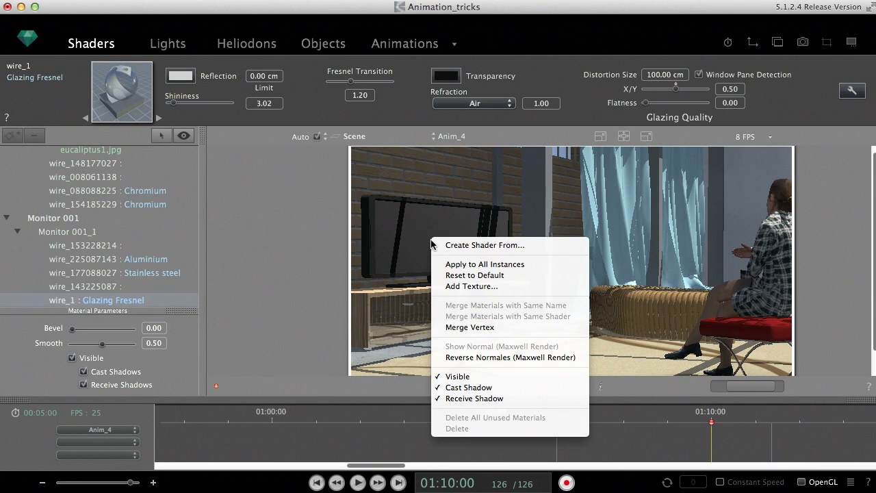
- Add clouds&wateranim24h.mov from the Desktop as a texture on the screen's wire_1 glass
left_click(442, 286)
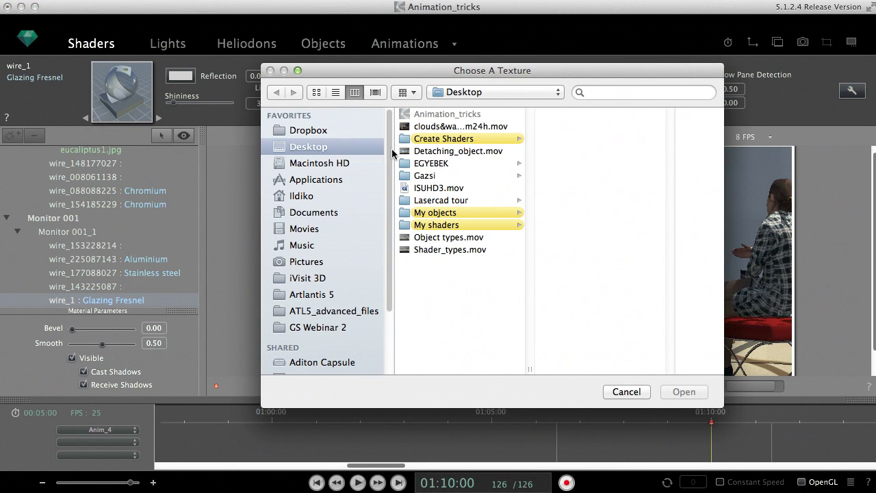
left_click(436, 127)
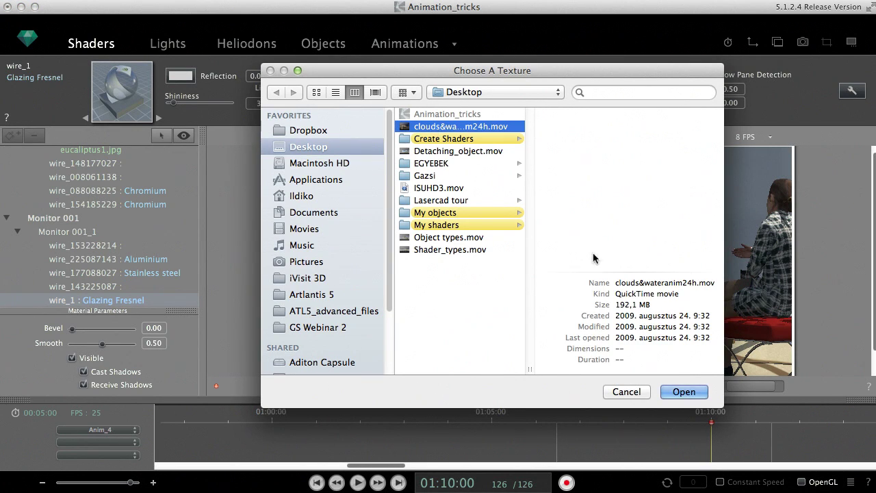
left_click(684, 392)
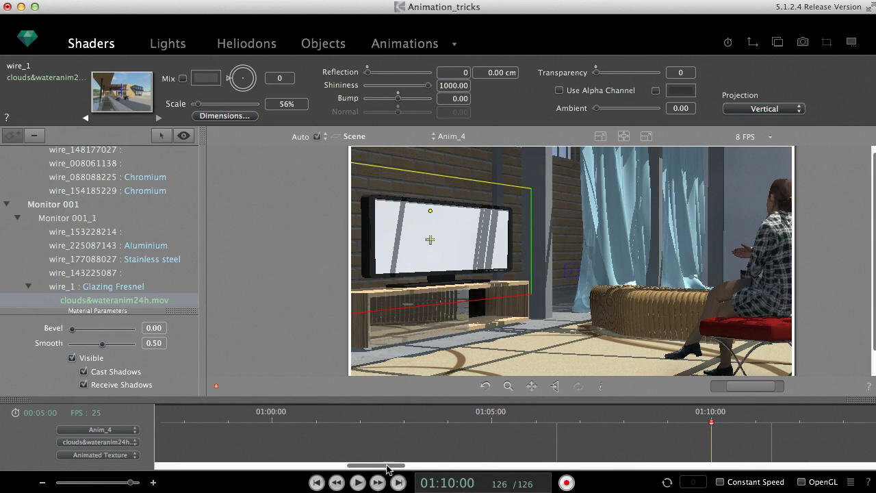
- Rewind, reduce the movie texture scale from 56% to 53% and shift it to fill the screen
left_click_drag(387, 468, 445, 479)
left_click(316, 482)
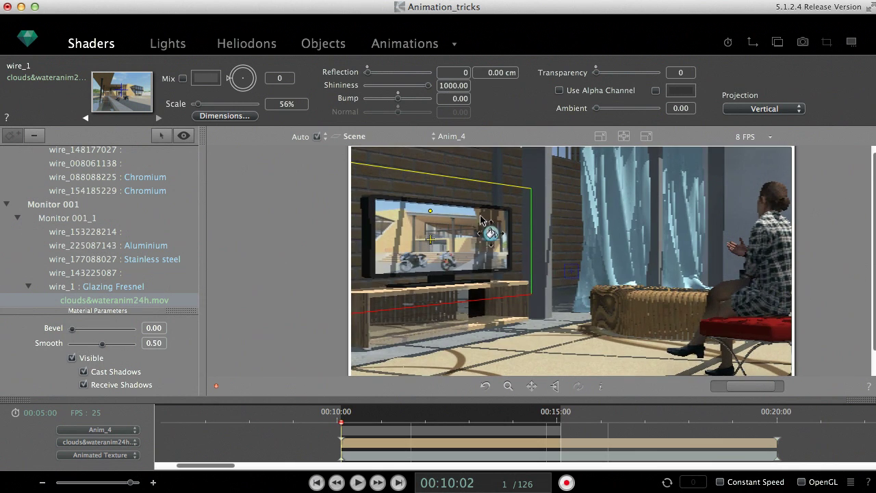
left_click_drag(198, 106, 196, 108)
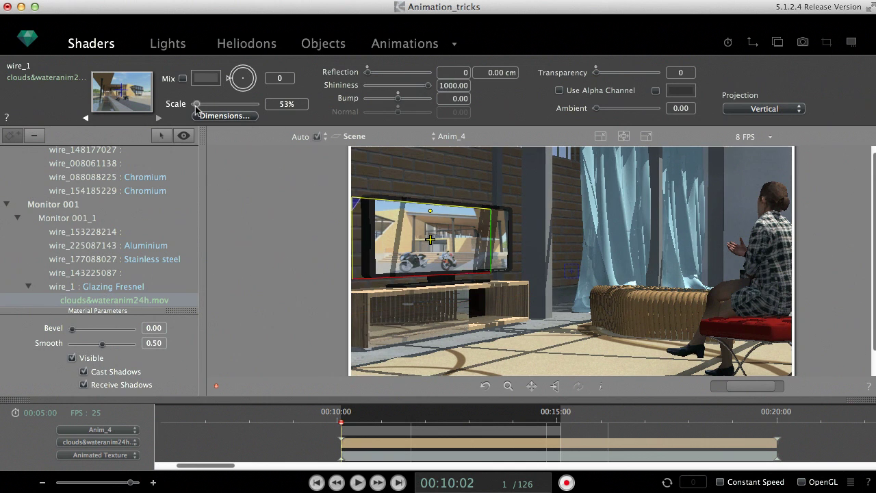
mouse_move(422, 237)
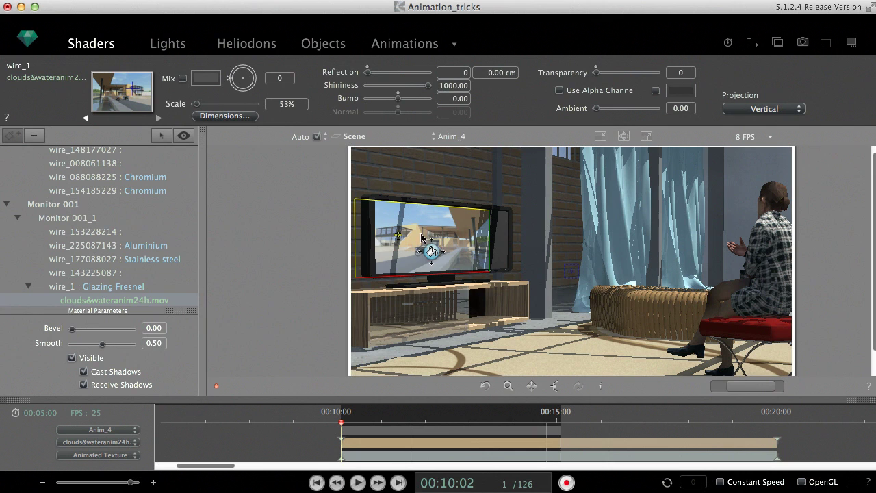
mouse_move(422, 237)
left_mouse_down()
mouse_move(434, 235)
mouse_move(416, 234)
left_mouse_up()
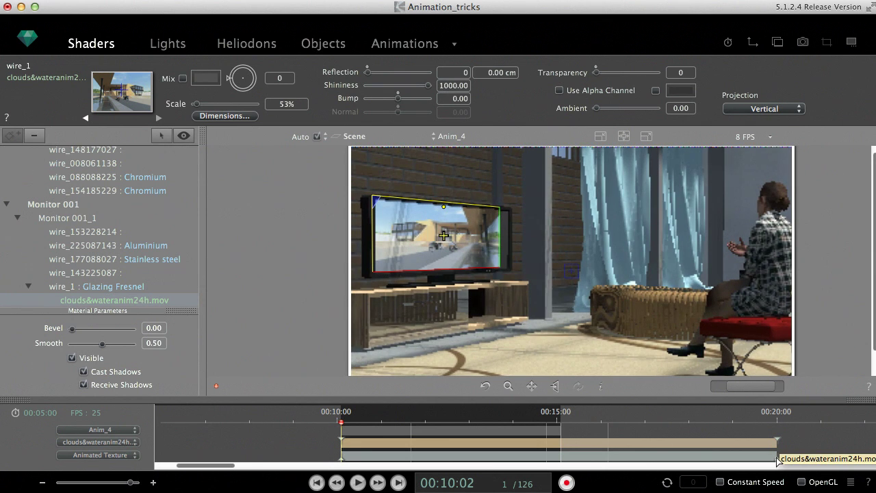
- Trim the movie clip to end near 00:17:05 and set its loop count to 3
left_click_drag(778, 460, 628, 463)
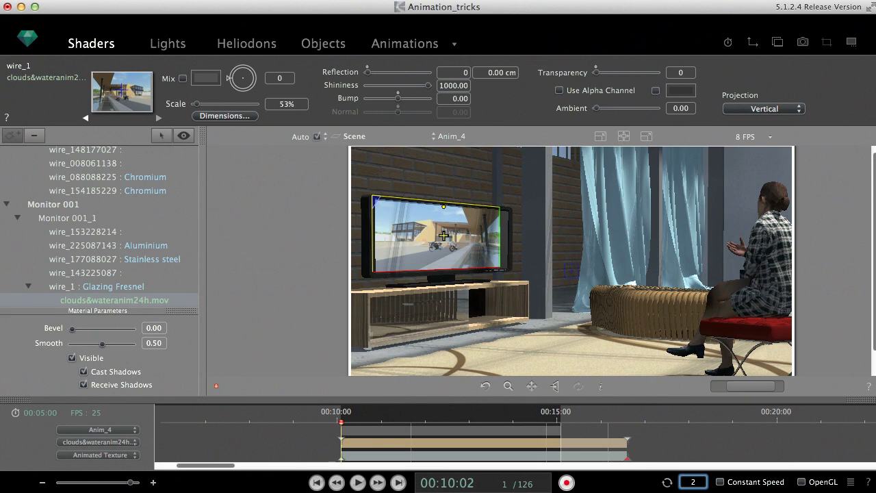
type("3")
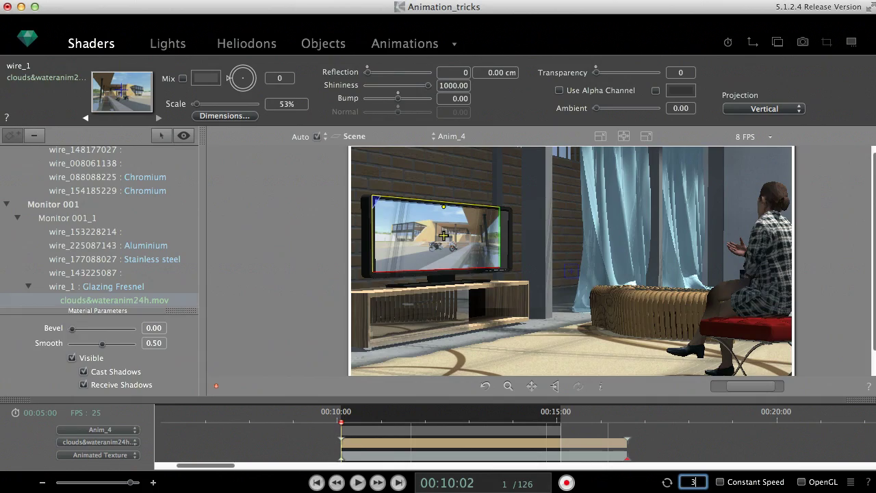